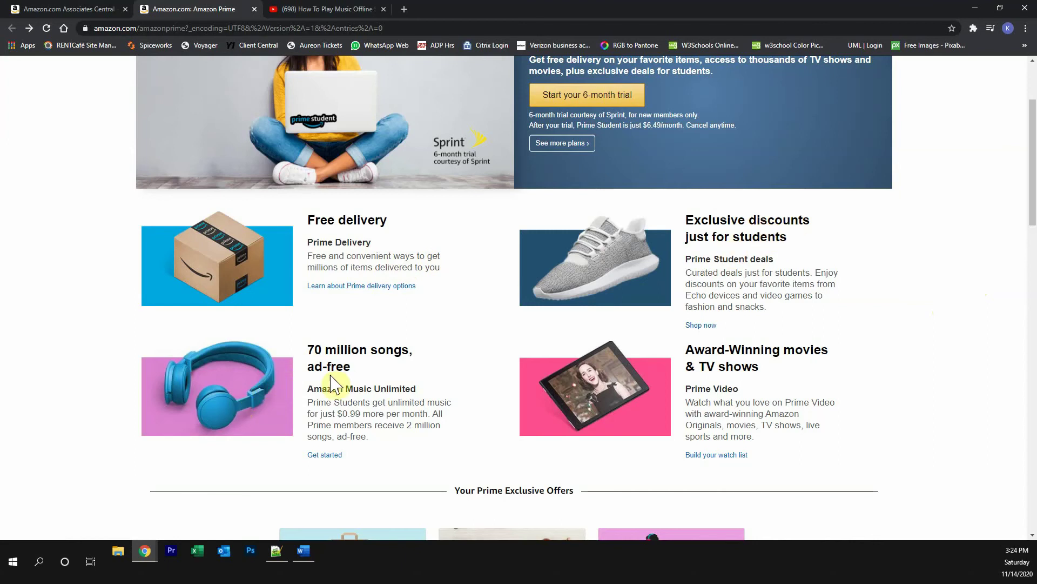
scroll(540, 371, "down", 2)
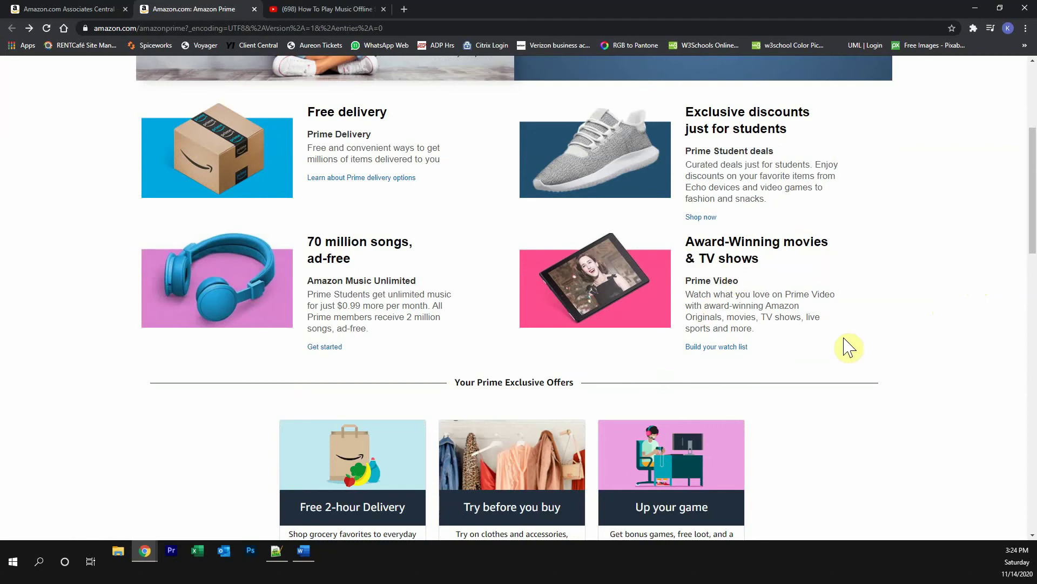
scroll(843, 349, "down", 2)
scroll(861, 362, "down", 1)
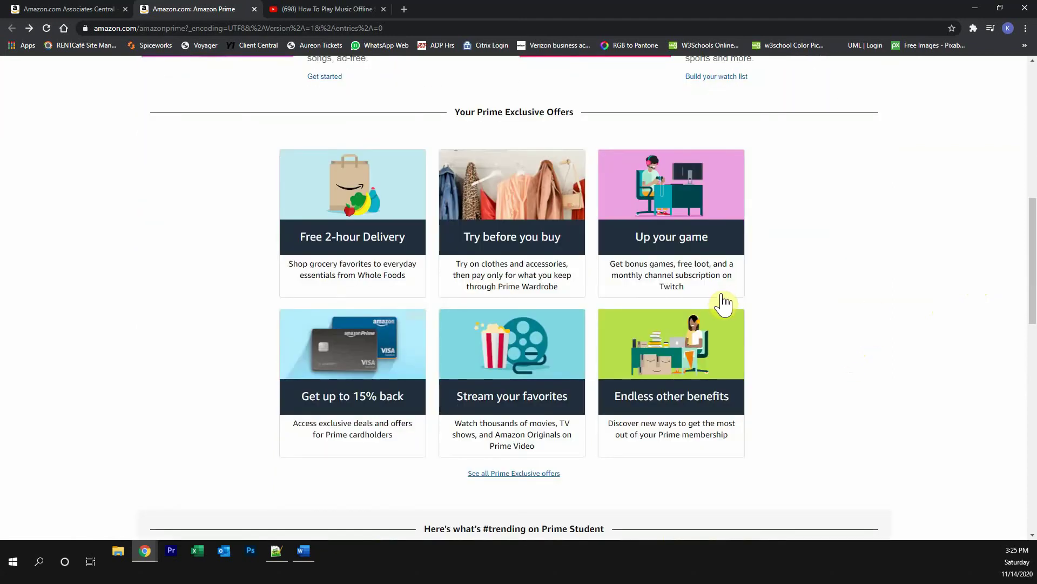
scroll(760, 313, "up", 3)
scroll(766, 316, "up", 1)
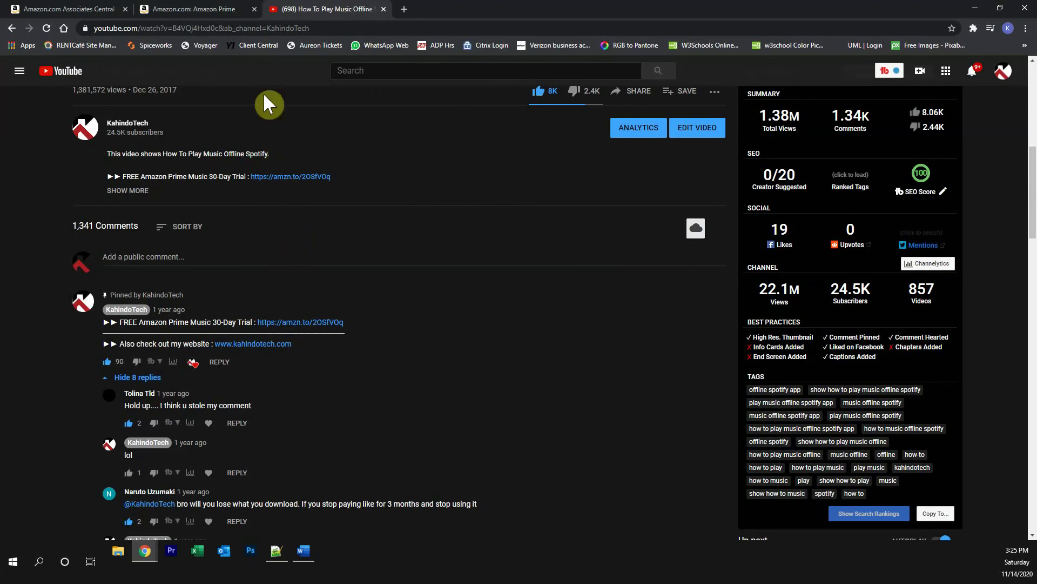
Step: Return to the Amazon Prime Student page with its Join Prime Student banner
left_click(219, 10)
scroll(487, 272, "up", 2)
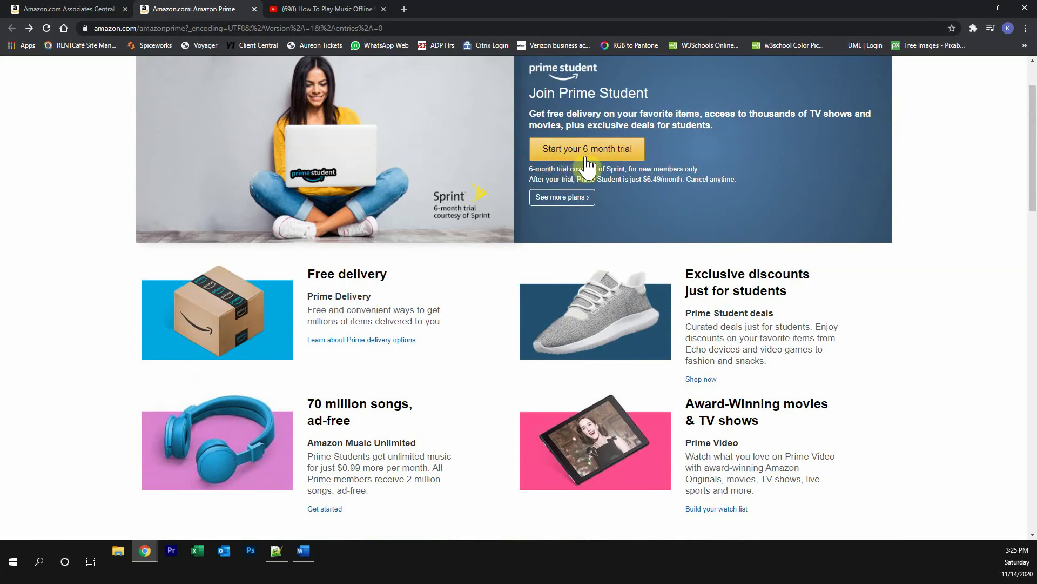
Step: View the Prime Student membership plans, then go to the regular Amazon Prime page
left_click(561, 203)
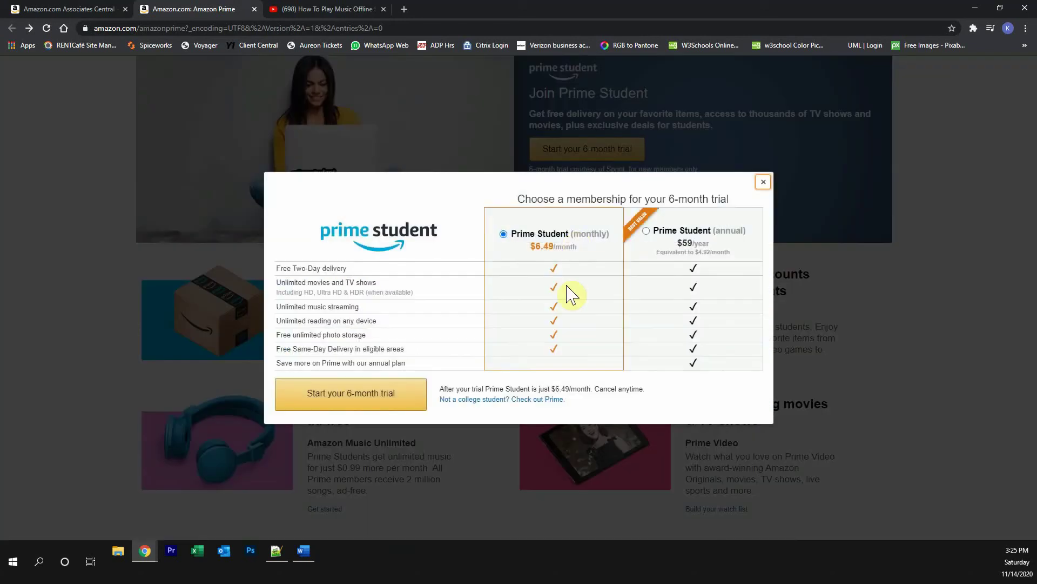
left_click(466, 401)
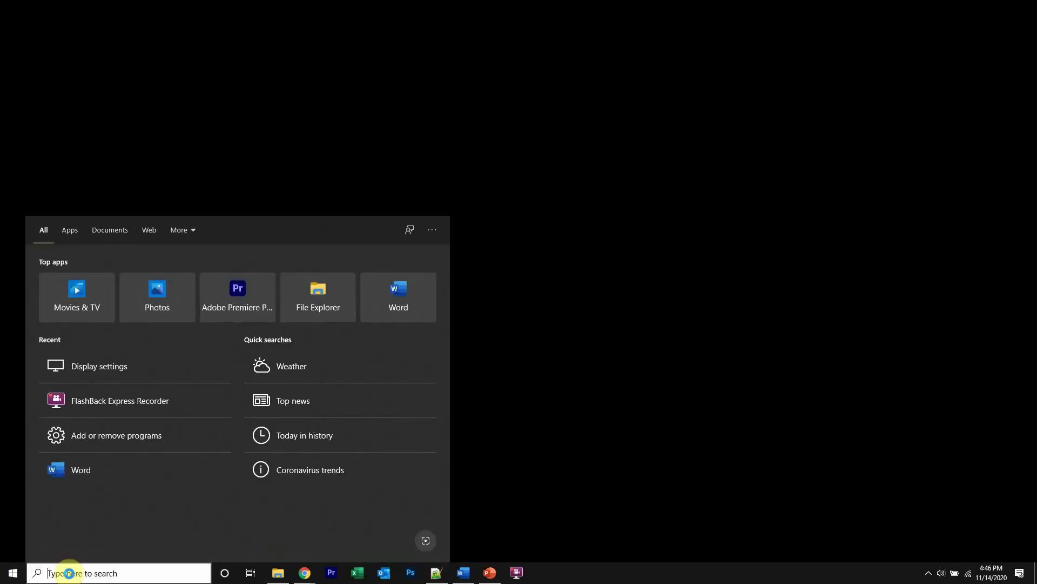
type("add rem")
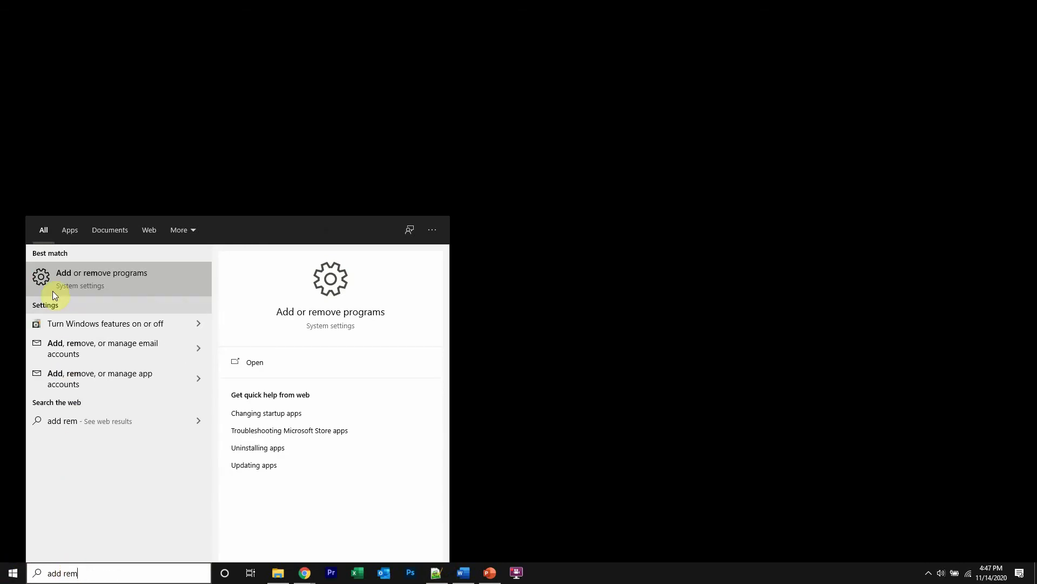
Step: Open 'Add or remove programs' from the 'add rem' search results
left_click(122, 277)
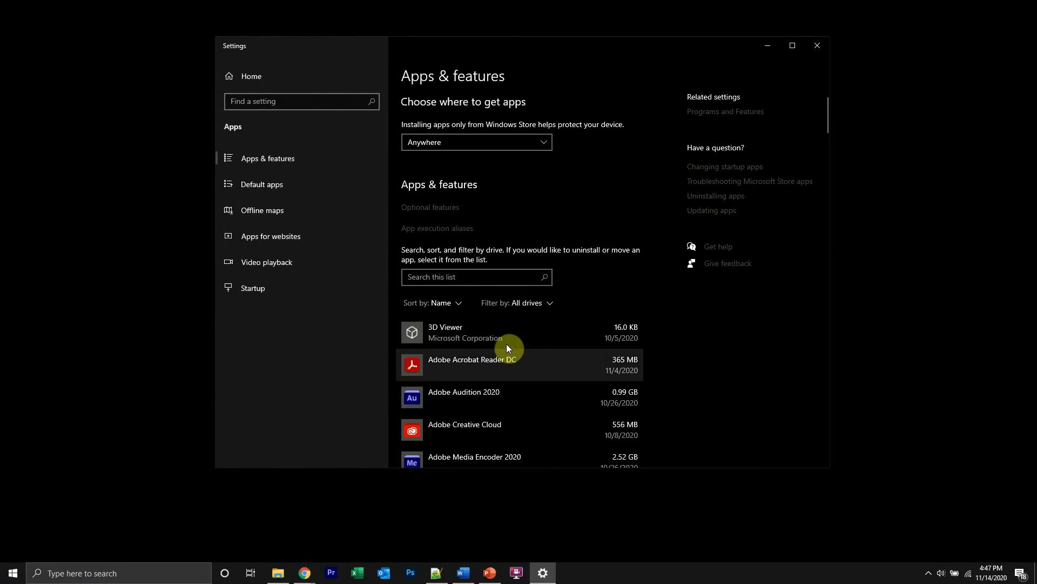
Step: Filter the installed apps list by 'zoom' and expand the Zoom entry
left_click(430, 277)
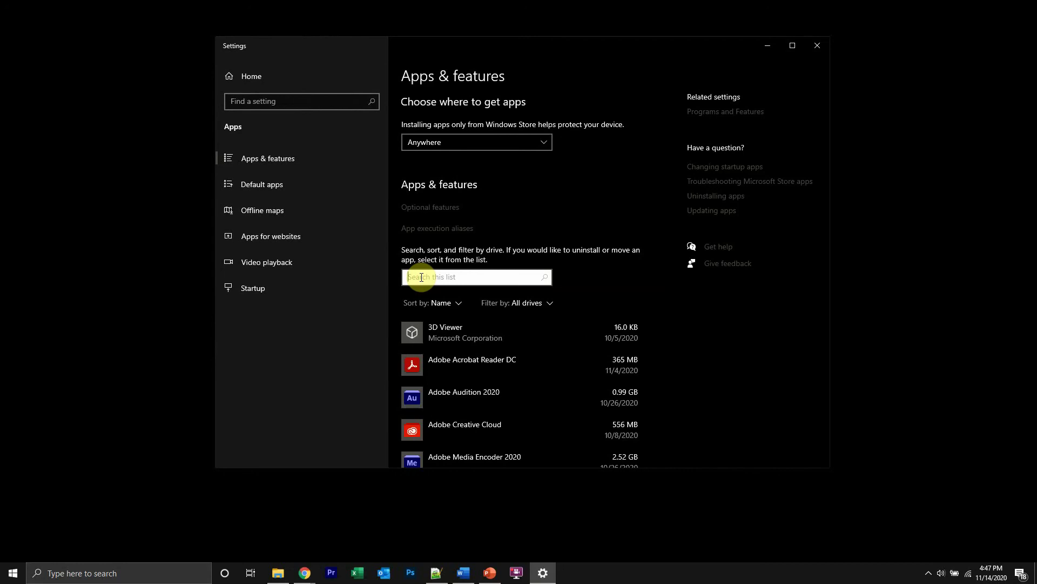
type("zoo")
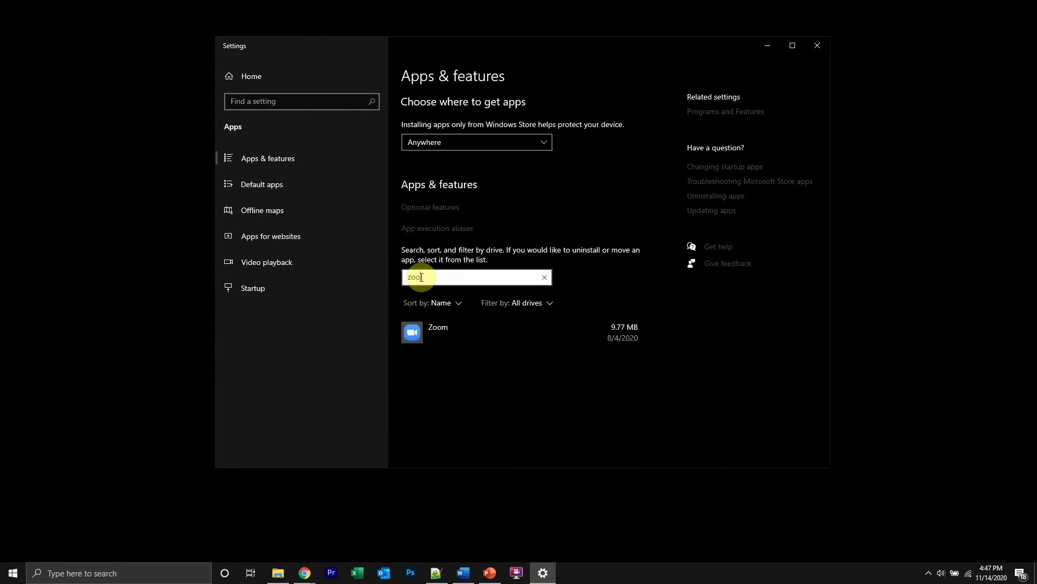
type("m")
left_click(476, 334)
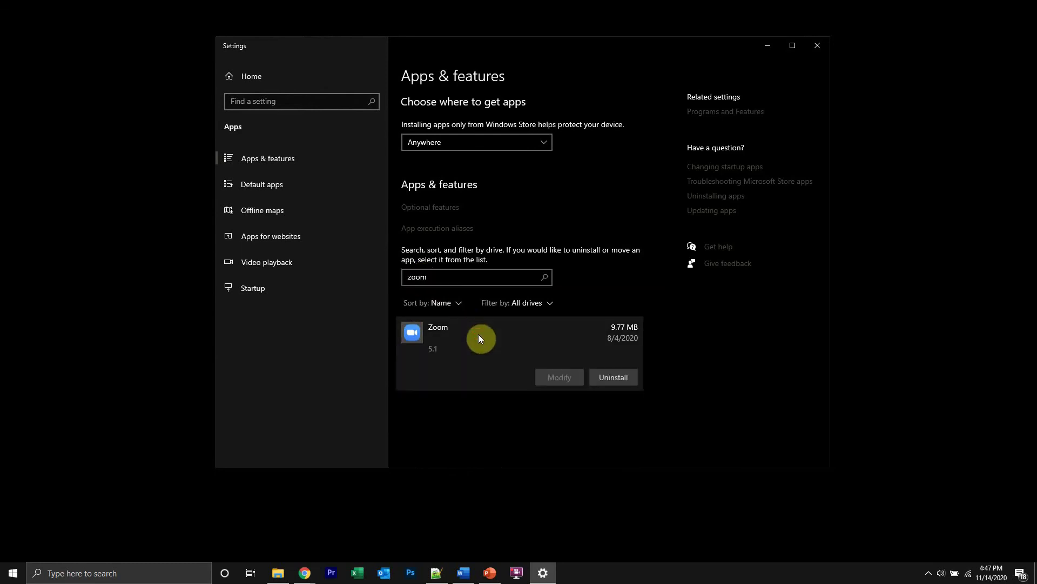
Step: Uninstall Zoom and confirm the removal in the flyout
left_click(605, 379)
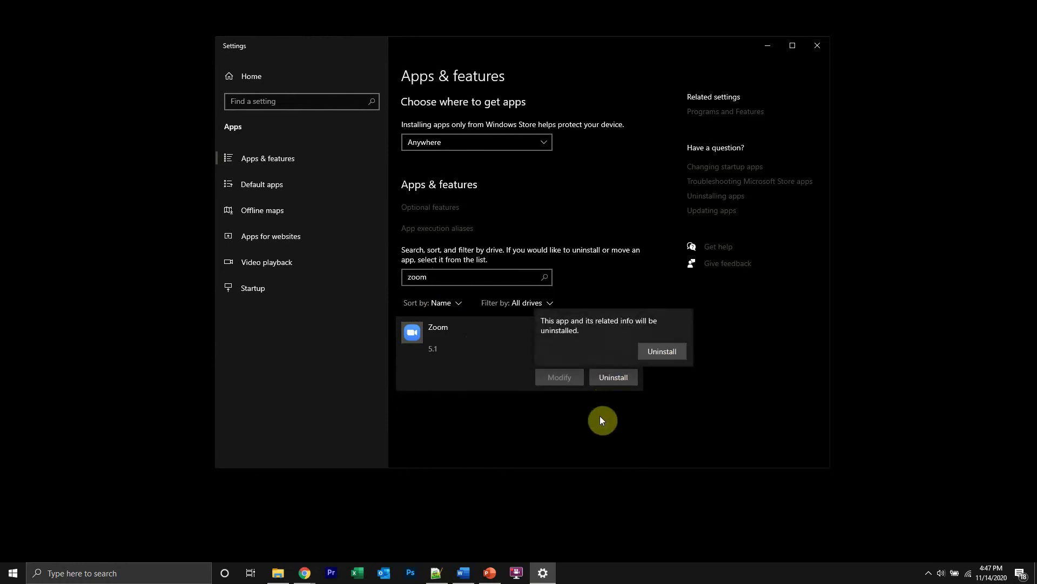
left_click(655, 351)
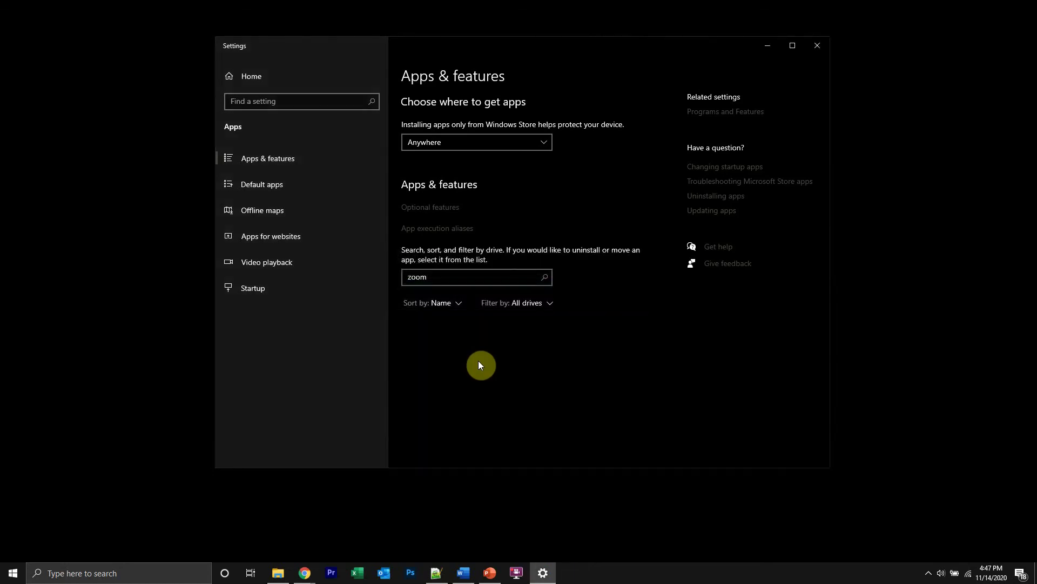
Step: Re-enter 'zoom' in the installed apps search and check that nothing is found
left_click(439, 278)
key("ctrl+a")
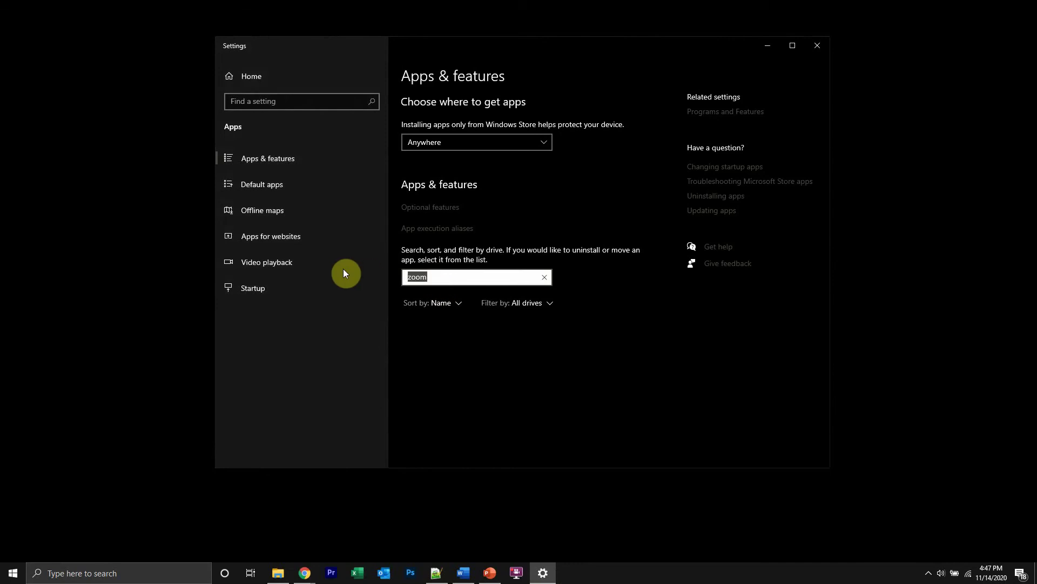
type("zooom")
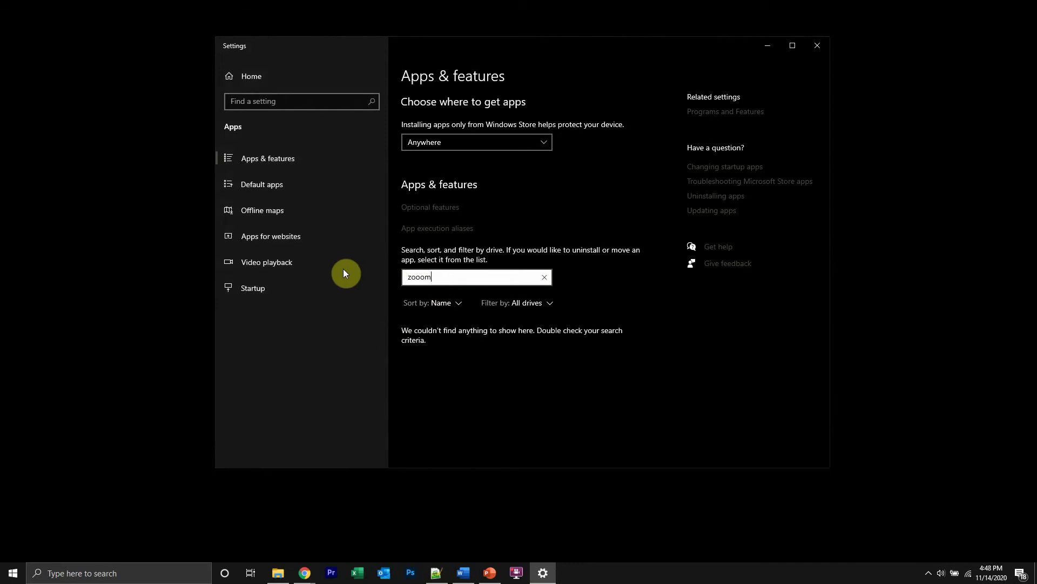
key("BackSpace")
key("BackSpace")
type("m")
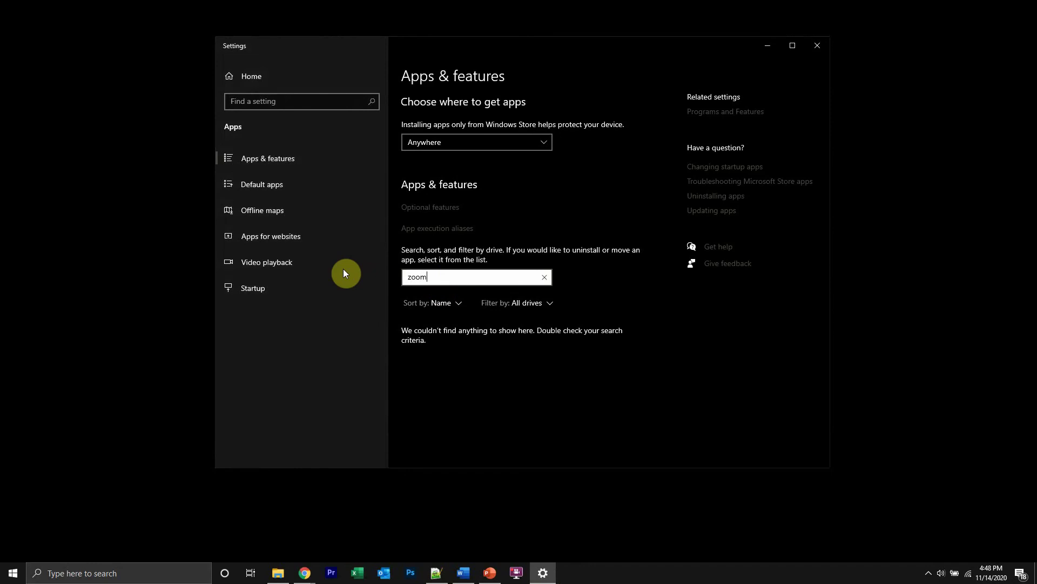